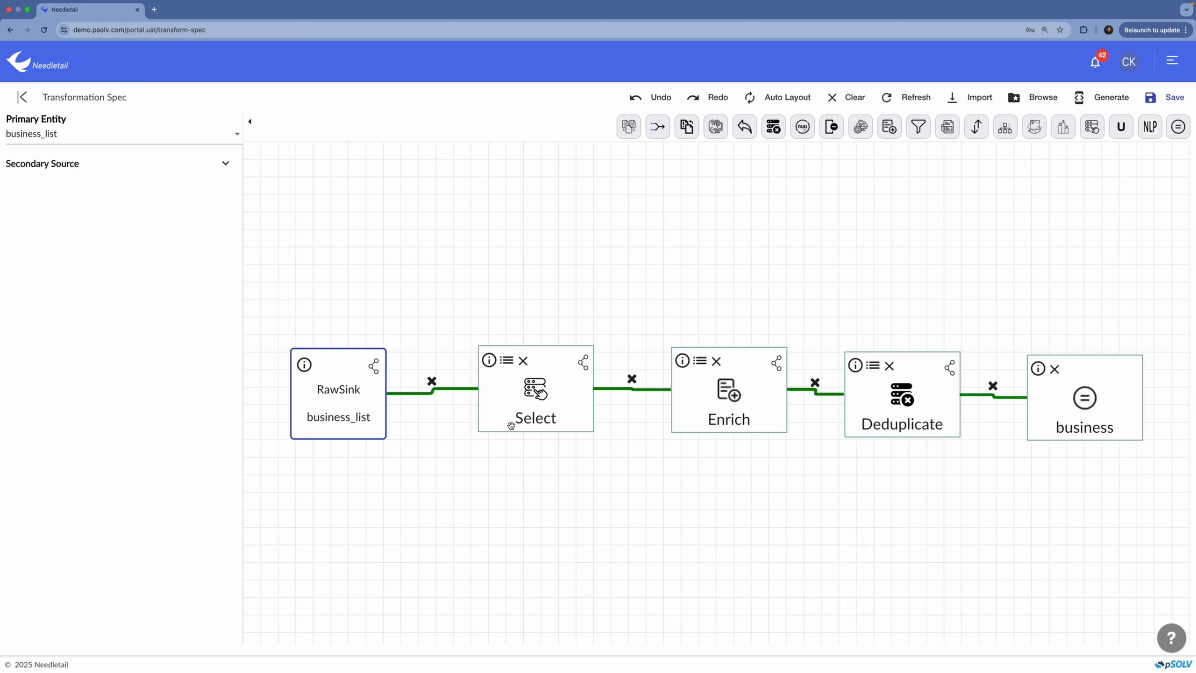
# Step: Set the Enrich step's marker to preDedubMarker and save the transformation spec
pyautogui.doubleClick(739, 416)
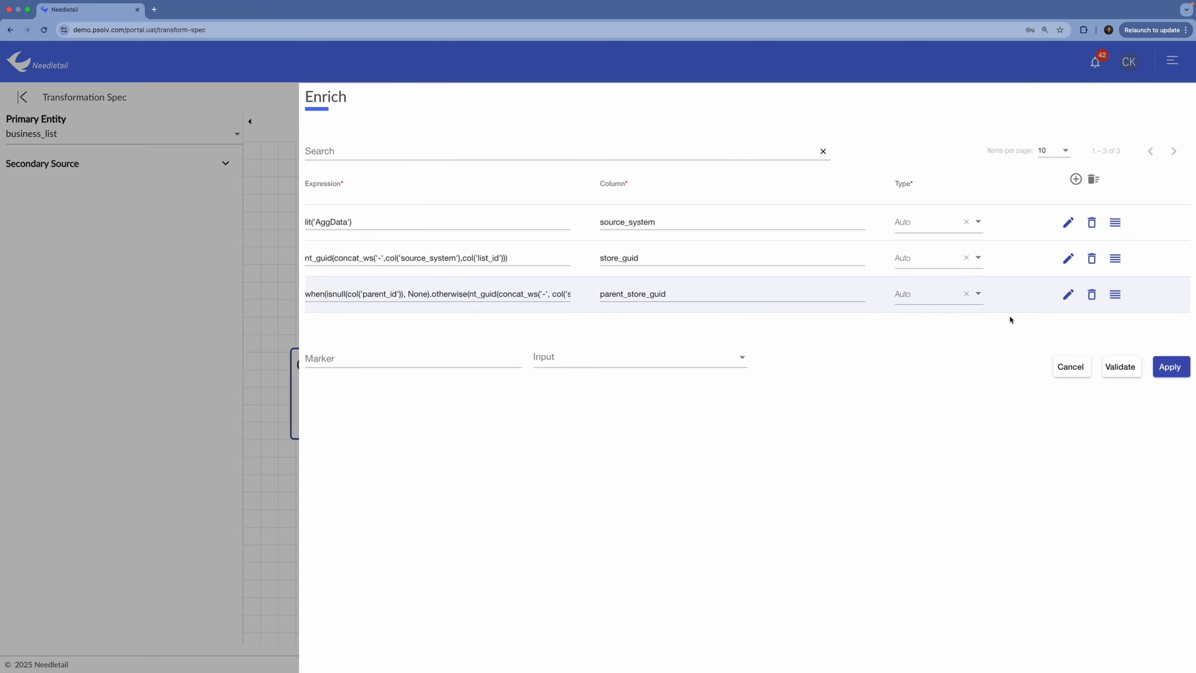
pyautogui.click(1060, 373)
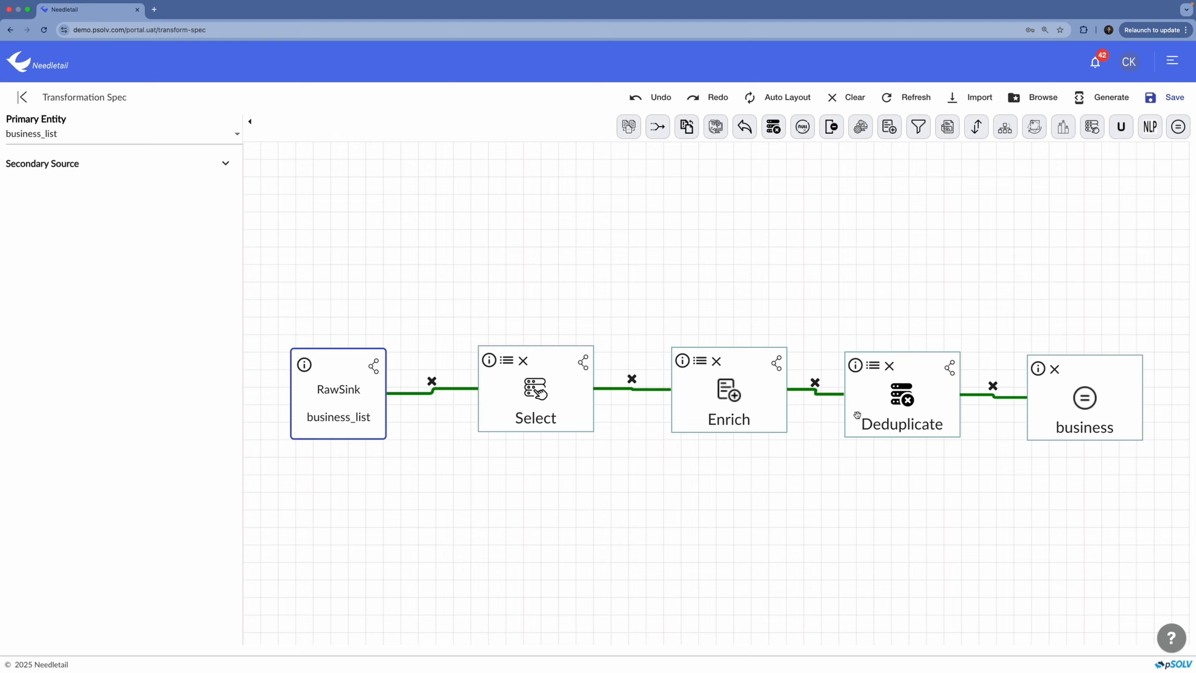
pyautogui.doubleClick(751, 415)
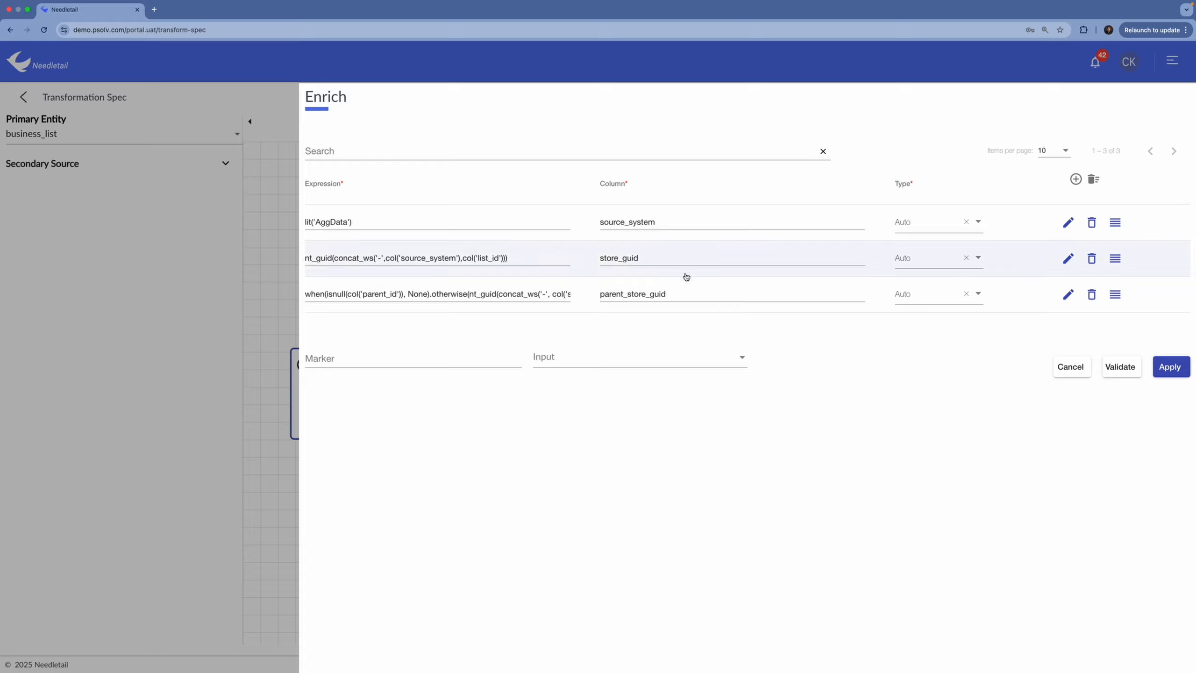
pyautogui.click(381, 358)
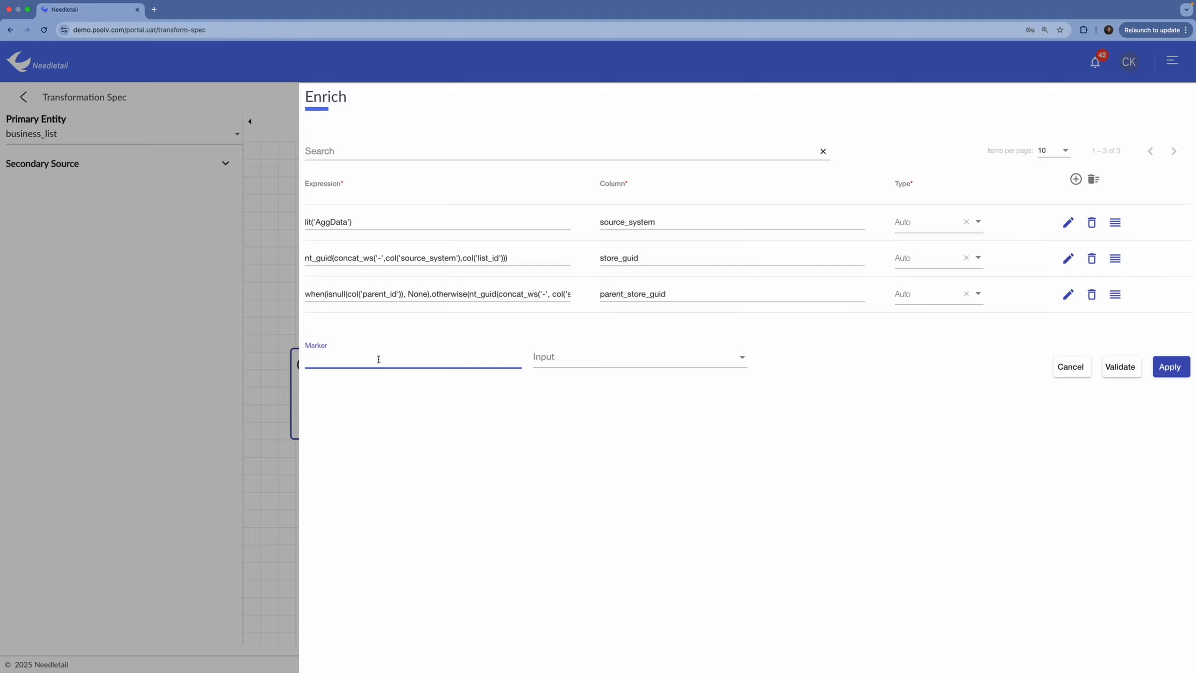
pyautogui.write('preDedubMarker')
pyautogui.click(1172, 367)
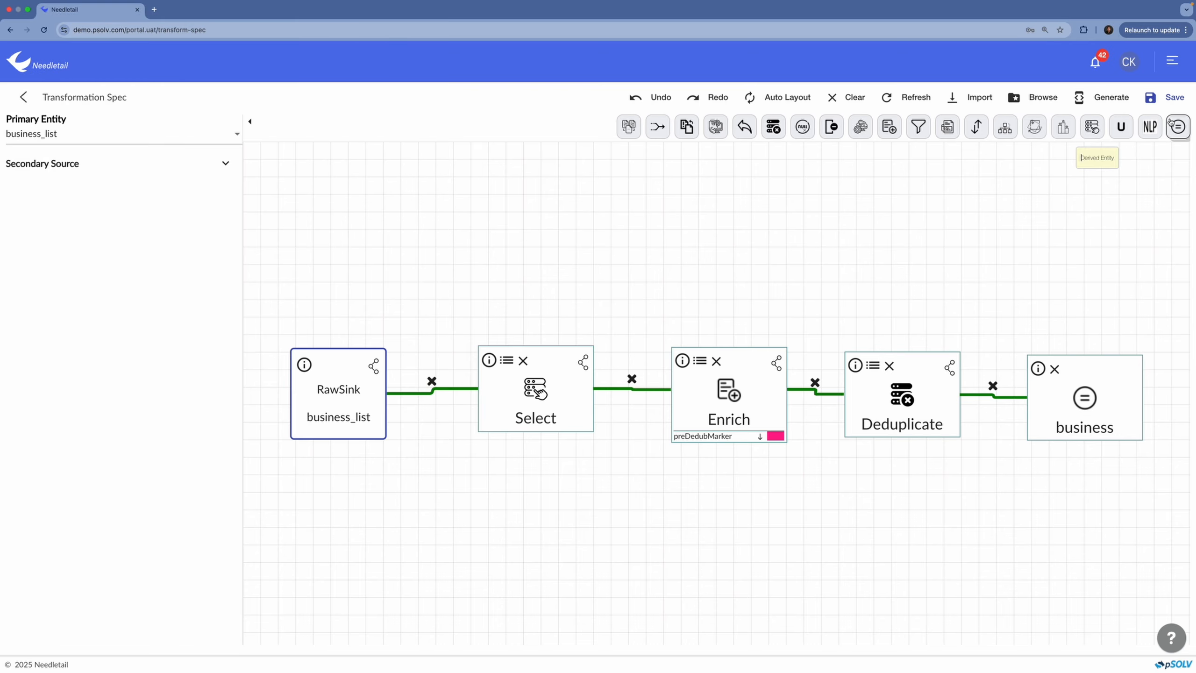
pyautogui.click(1172, 99)
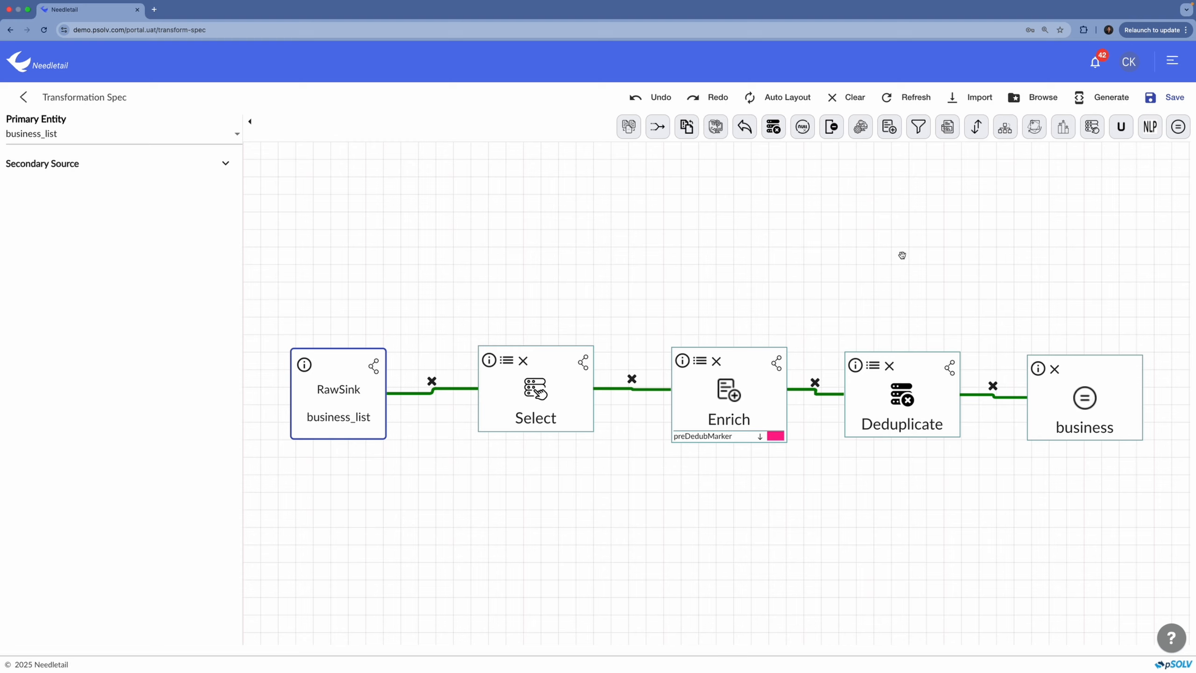
# Step: Add a derived entity named Business_nodedup with ConsumptionSink as its sink and preDedubMarker as its input
pyautogui.click(1178, 126)
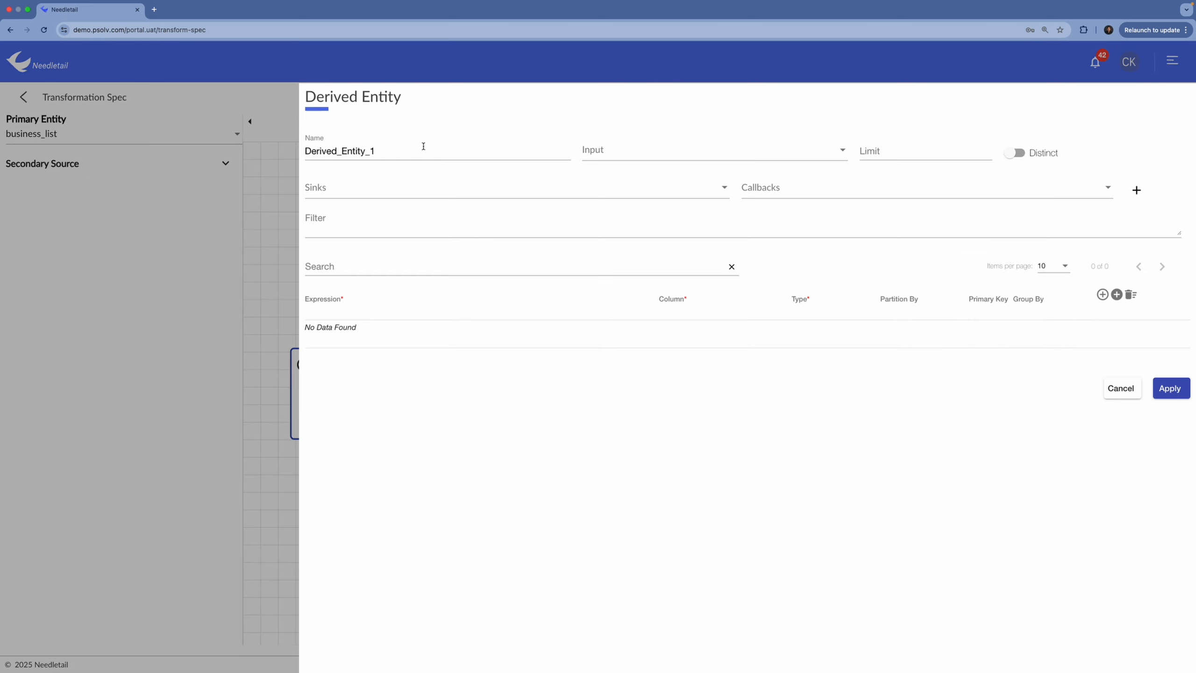
pyautogui.doubleClick(423, 146)
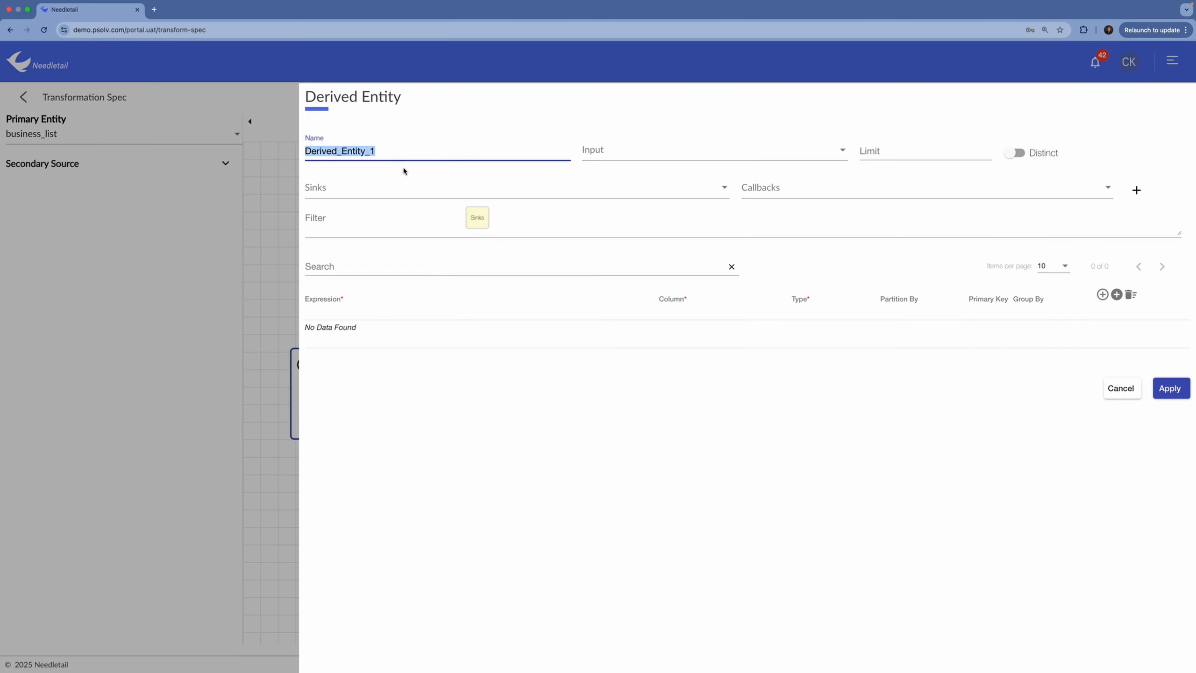
pyautogui.write('Business_nodedup')
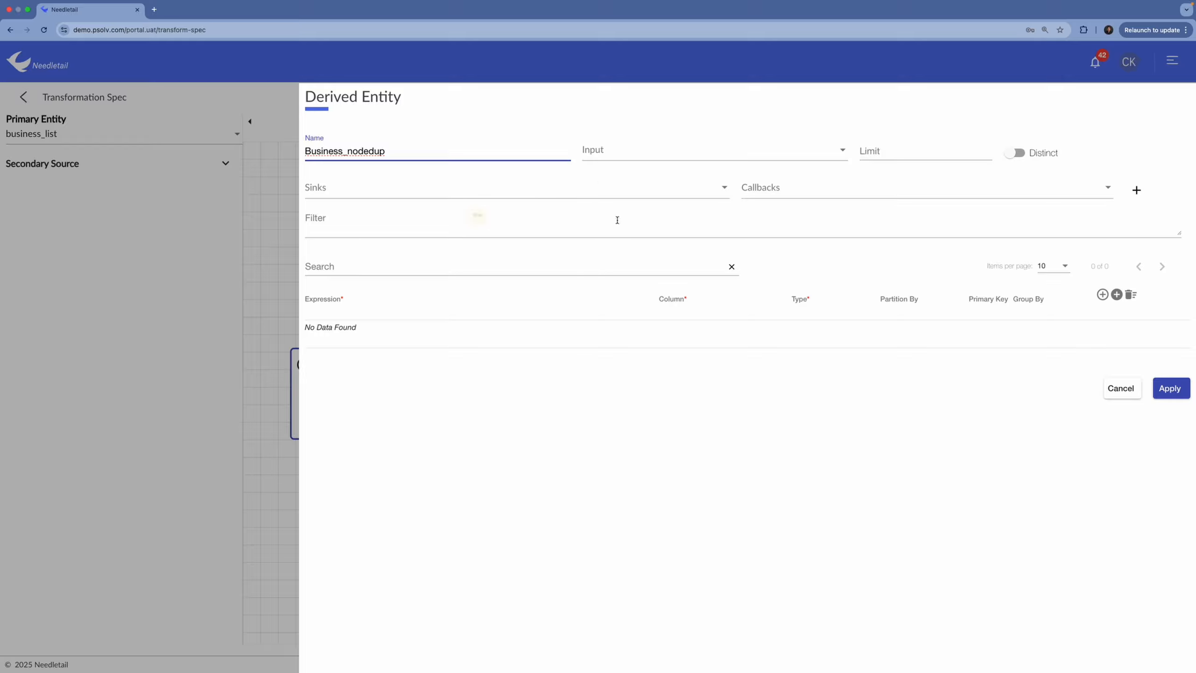
pyautogui.click(302, 190)
pyautogui.click(336, 212)
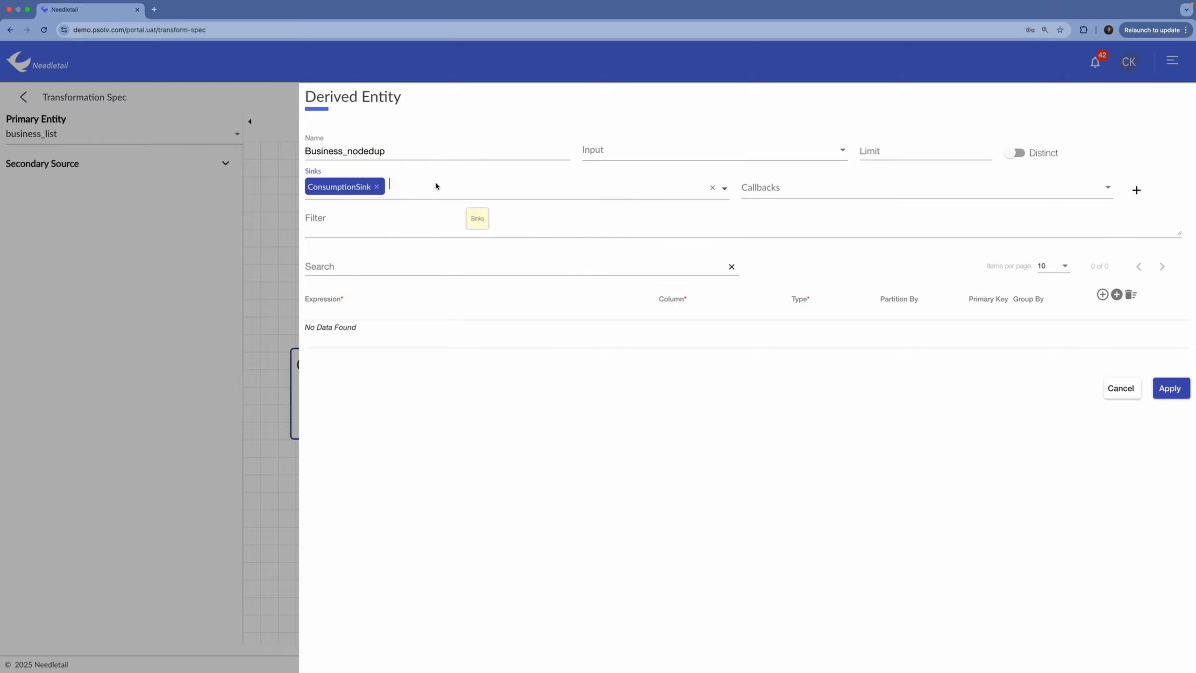
pyautogui.click(611, 155)
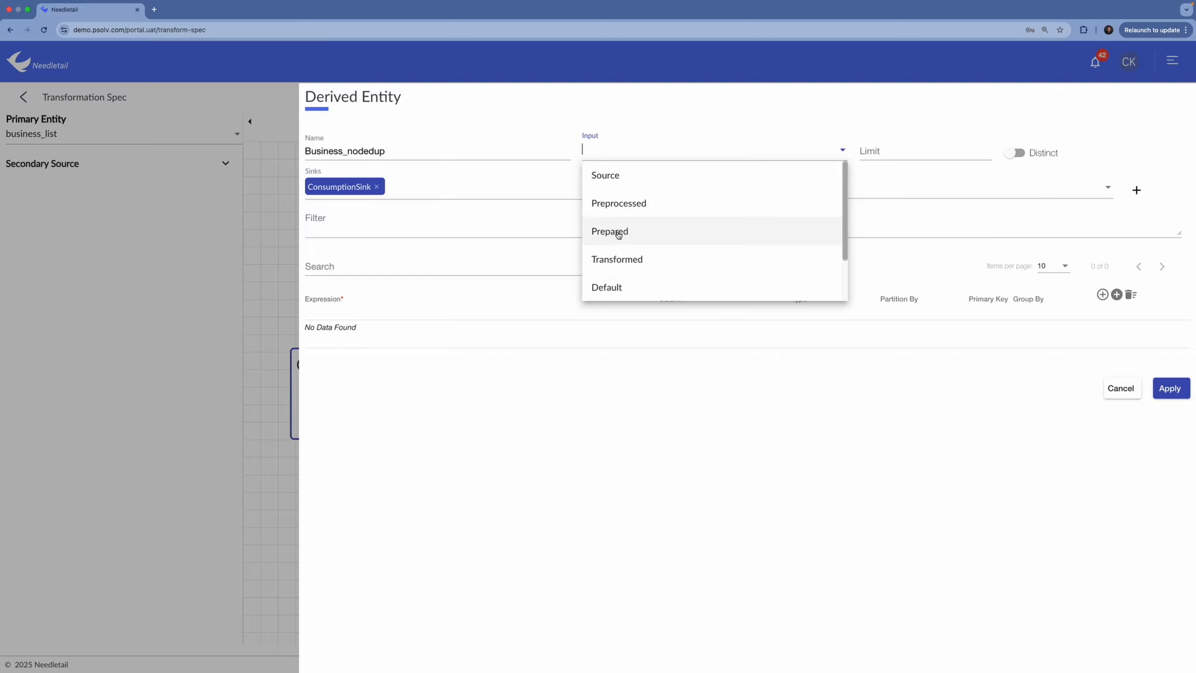
pyautogui.scroll(-2, 642, 275)
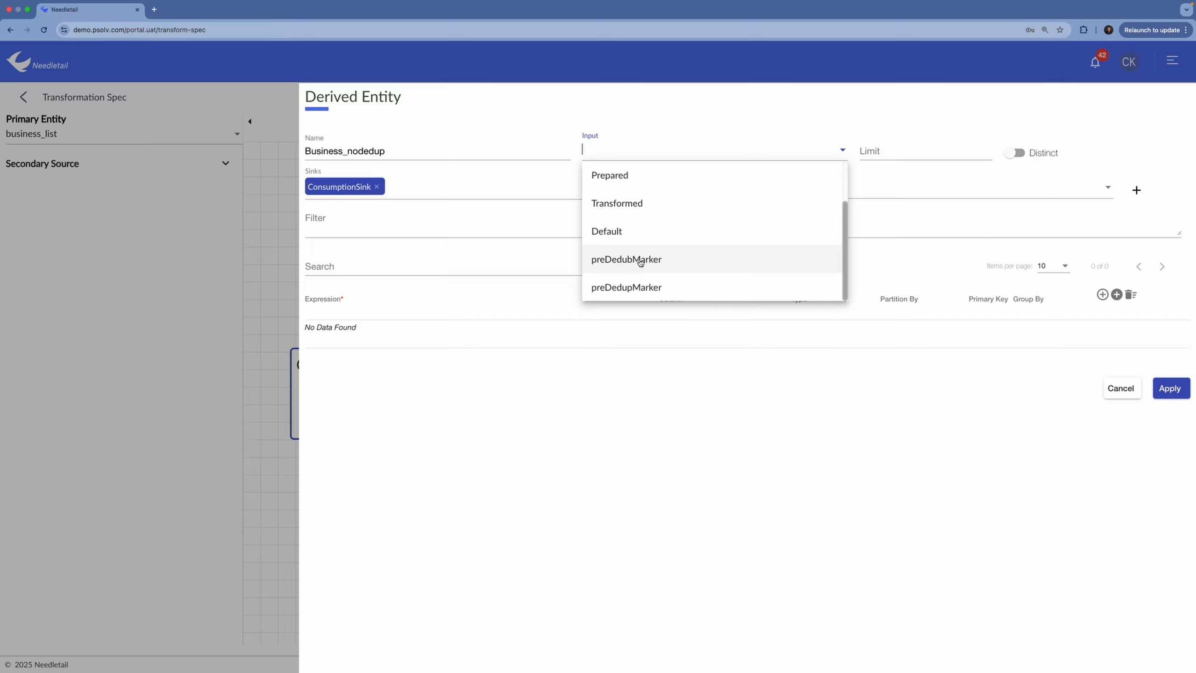
pyautogui.click(641, 262)
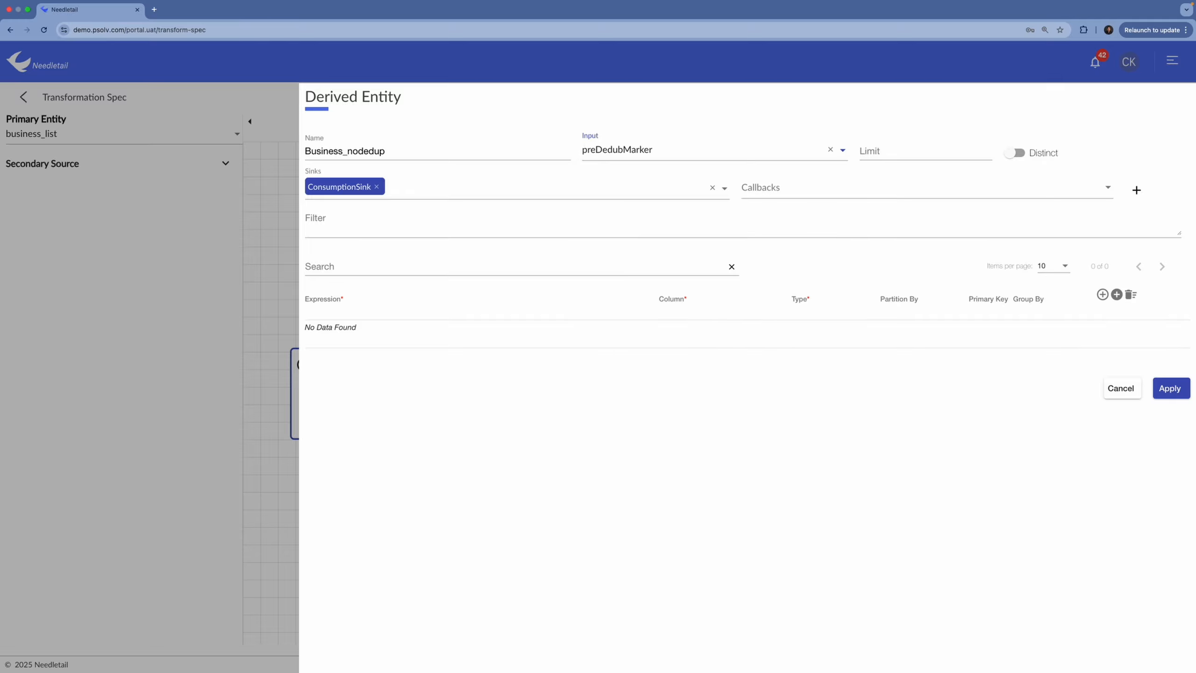
# Step: Add all available columns to the Business_nodedup entity and apply its settings
pyautogui.click(1117, 294)
pyautogui.click(320, 311)
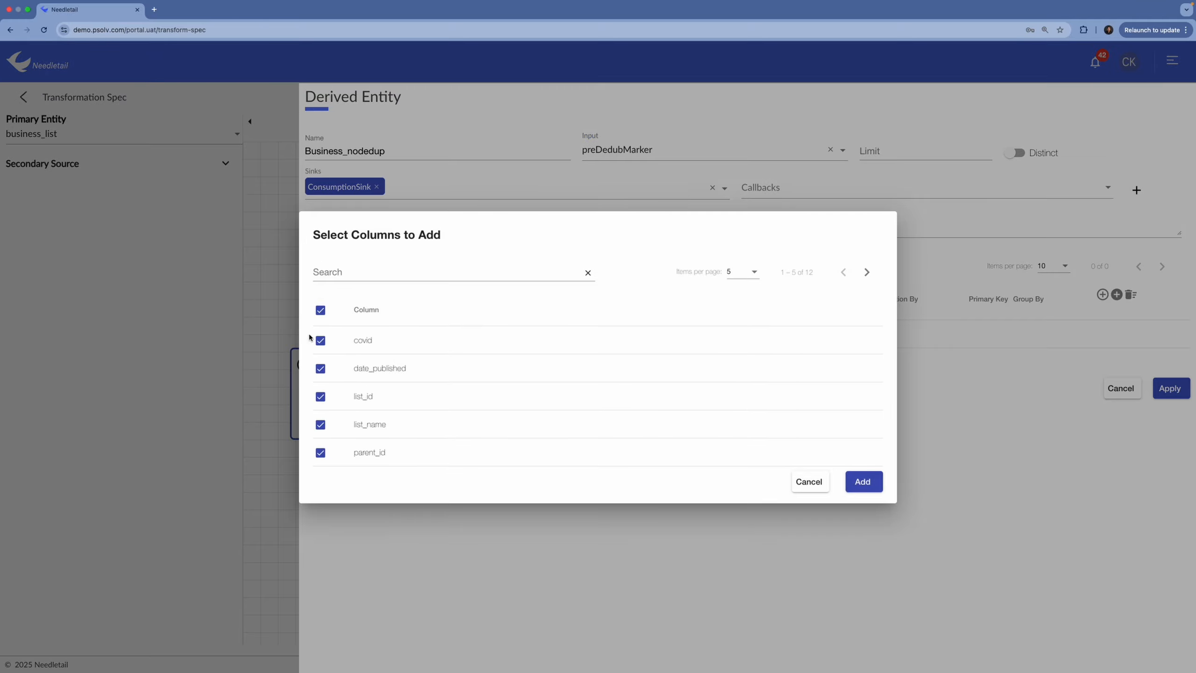
pyautogui.click(862, 481)
pyautogui.scroll(-3, 1041, 440)
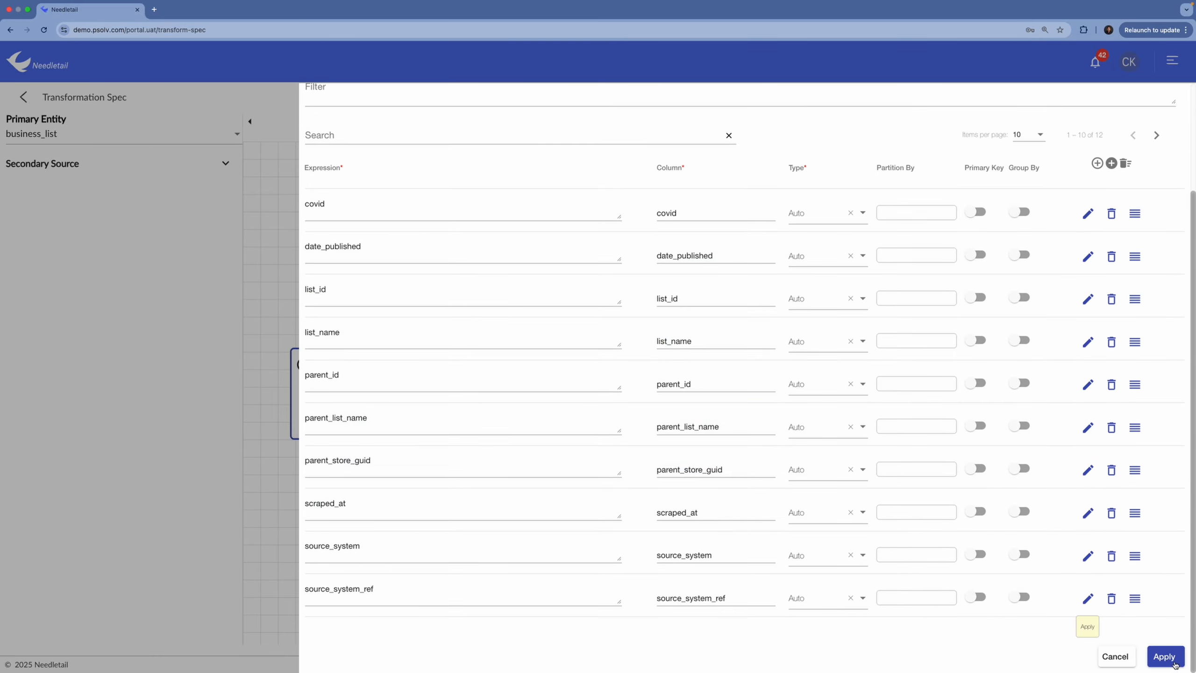
pyautogui.click(1169, 658)
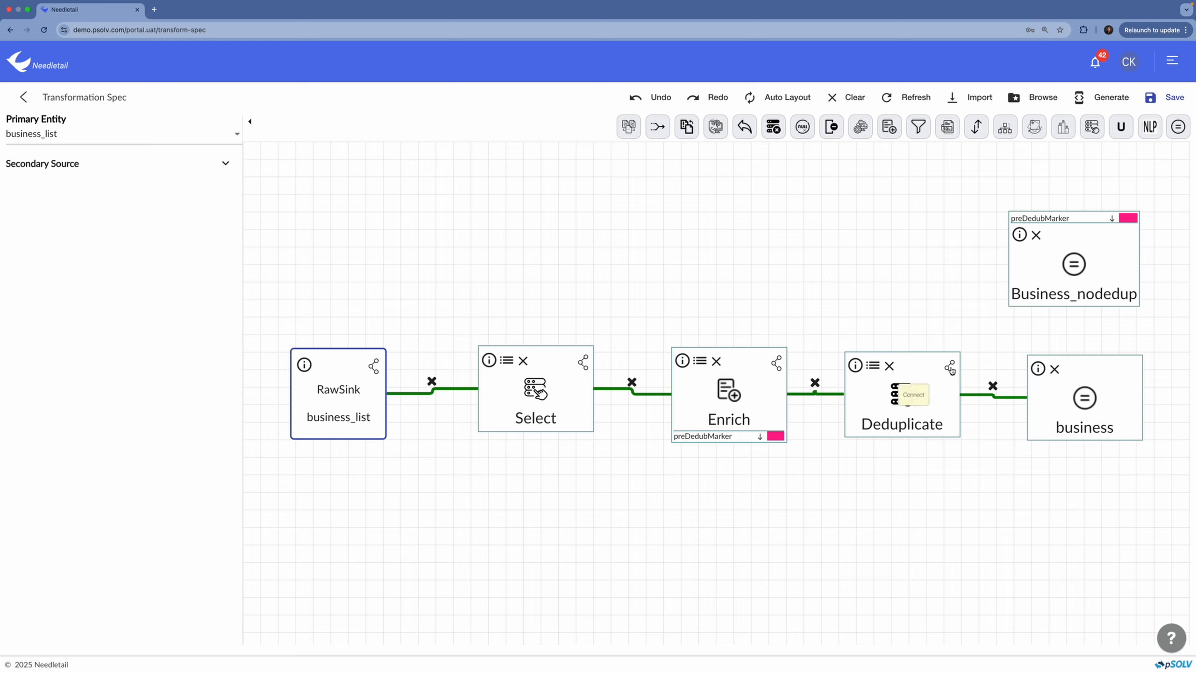
# Step: Connect Deduplicate to Business_nodedup, placing the business node above and Business_nodedup below the main flow
pyautogui.moveTo(950, 369); pyautogui.dragTo(1105, 565)
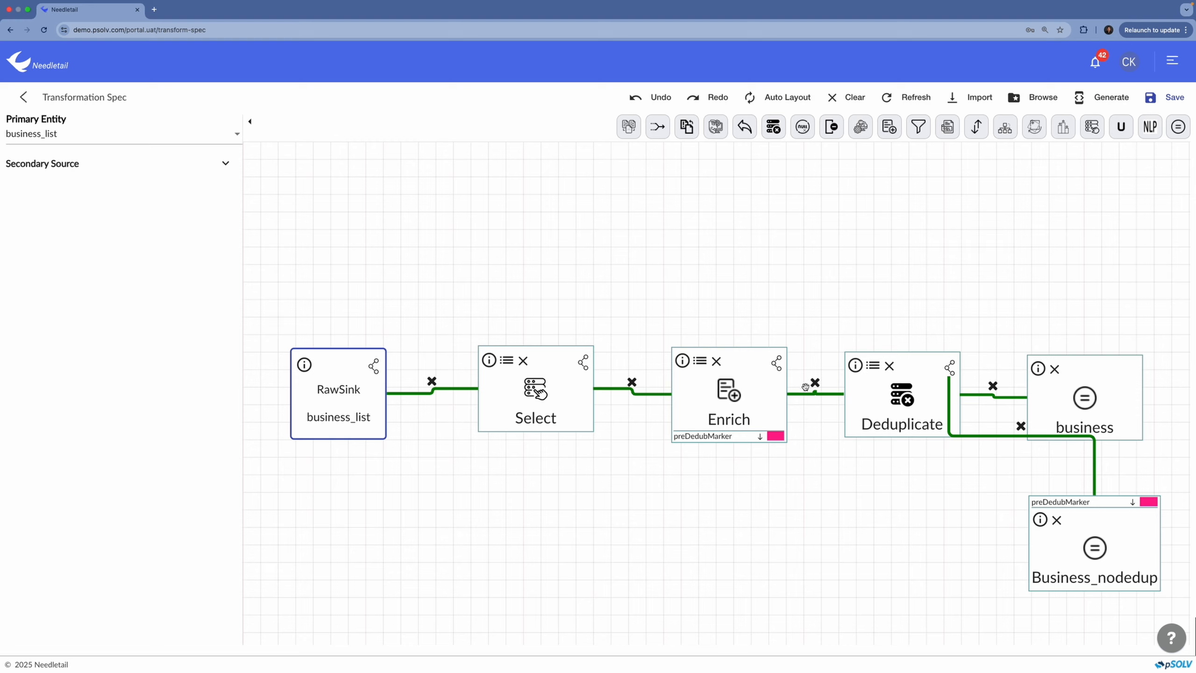
pyautogui.moveTo(1134, 382); pyautogui.dragTo(1163, 276)
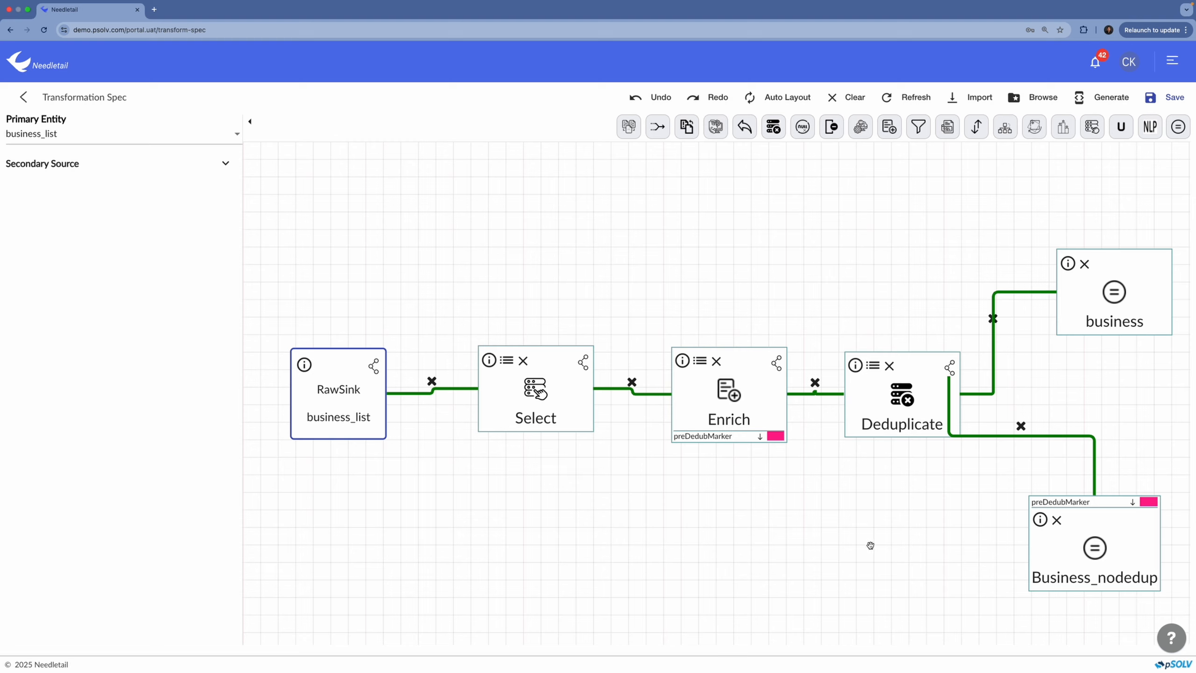
pyautogui.moveTo(1133, 539)
pyautogui.mouseDown()
pyautogui.moveTo(1150, 511)
pyautogui.moveTo(1147, 524)
pyautogui.mouseUp()
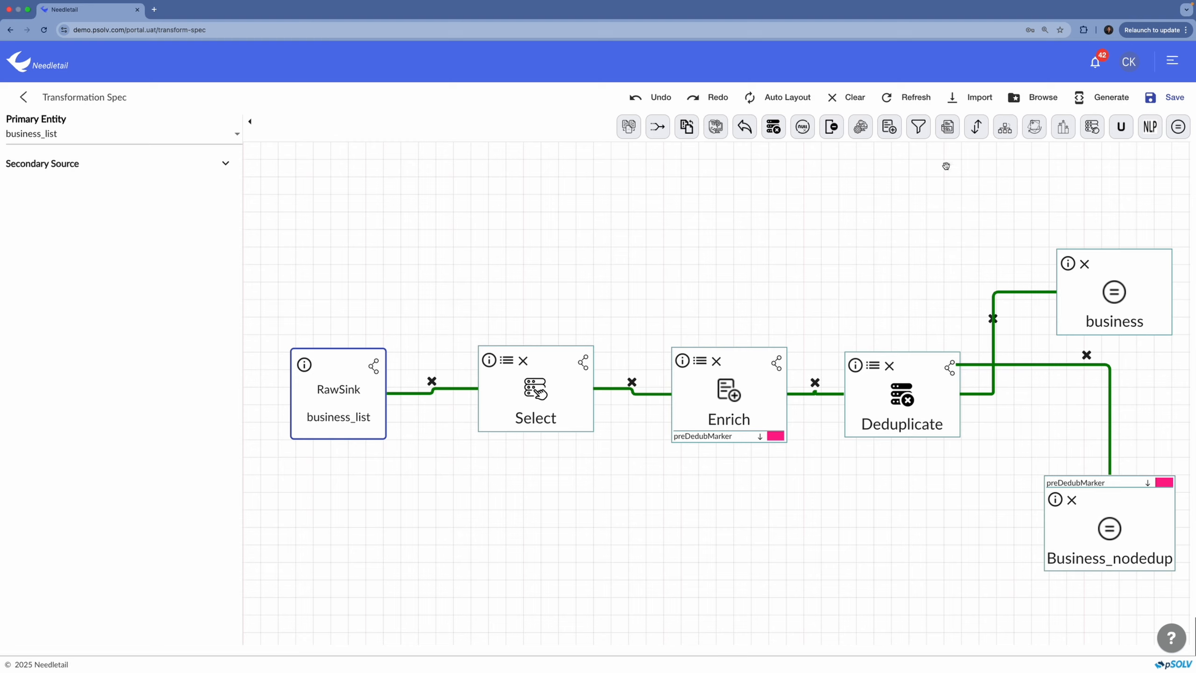
# Step: Add a Filter step with the condition 1==1 and preDedubMarker as its input
pyautogui.click(918, 137)
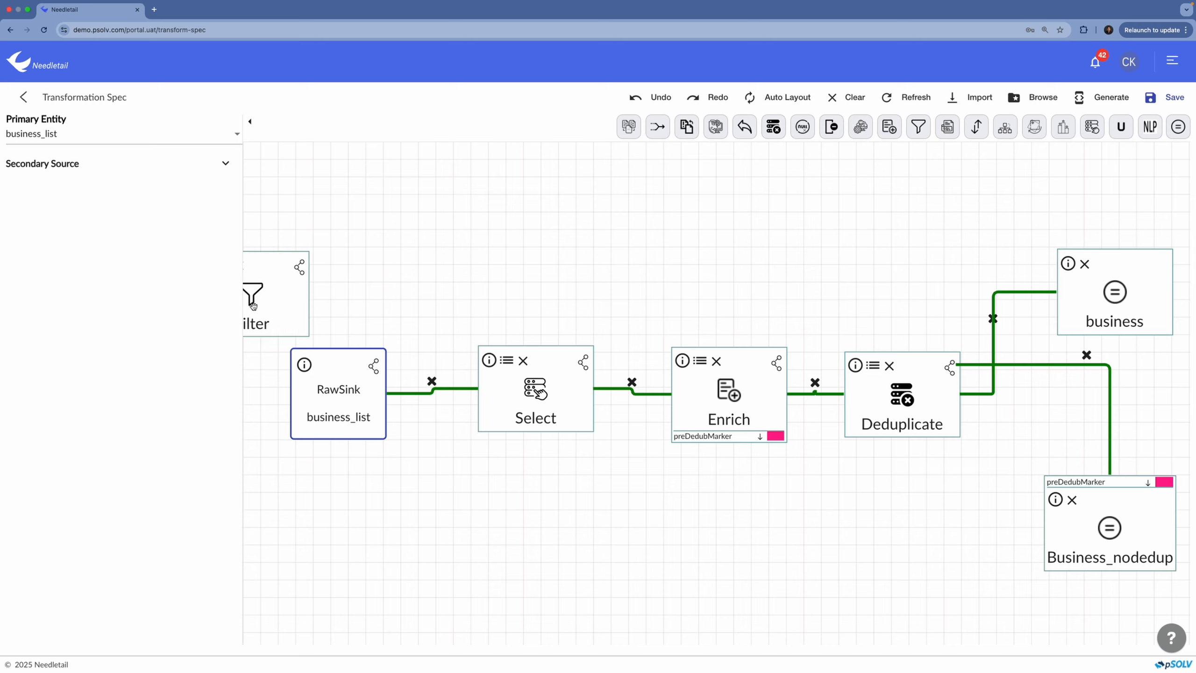
pyautogui.moveTo(253, 306); pyautogui.dragTo(928, 561)
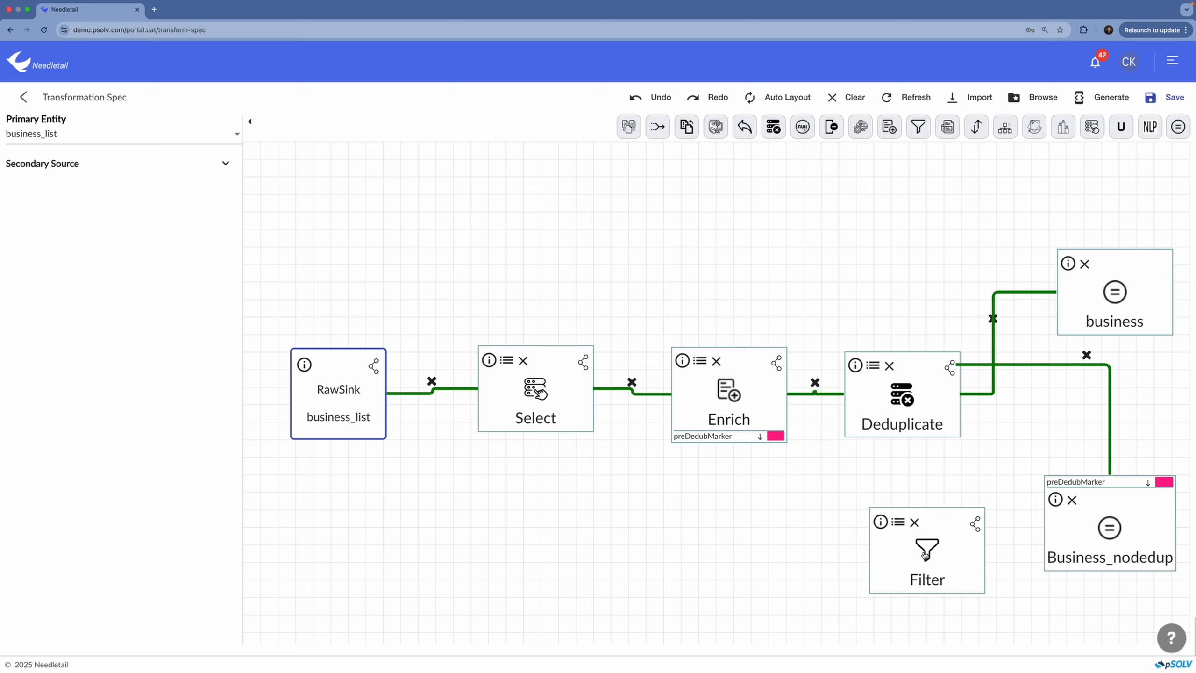
pyautogui.doubleClick(924, 555)
pyautogui.click(739, 165)
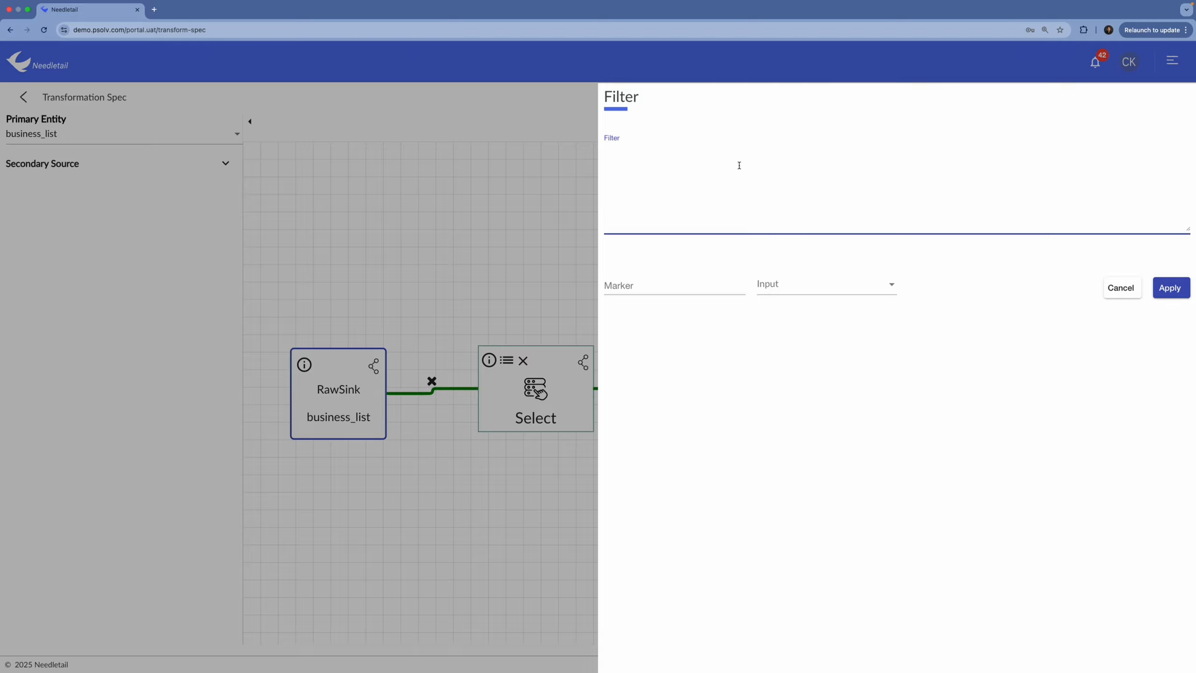
pyautogui.write('1==1')
pyautogui.click(701, 287)
pyautogui.click(818, 291)
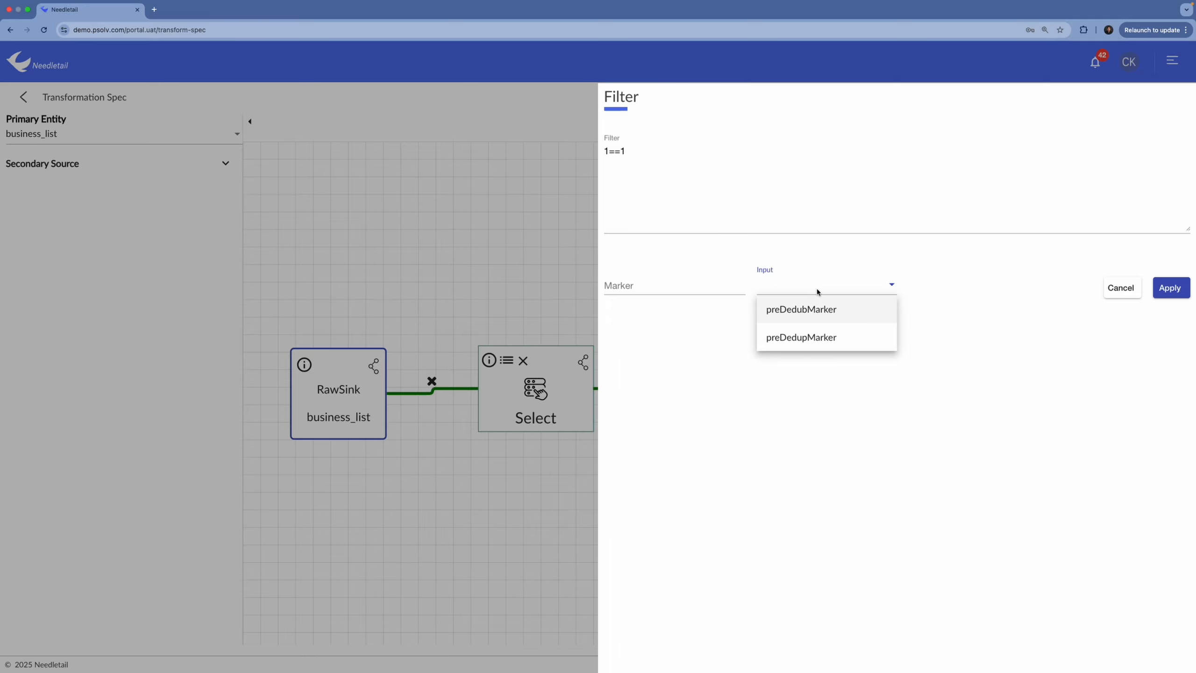
pyautogui.click(819, 311)
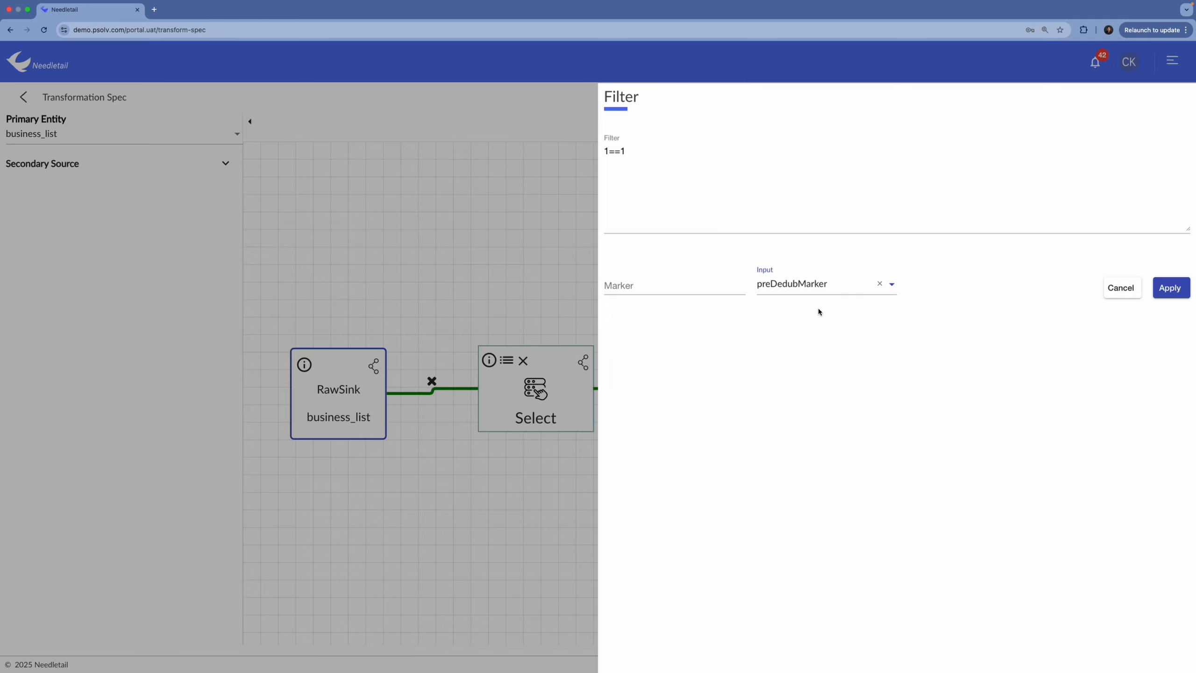
pyautogui.click(1171, 288)
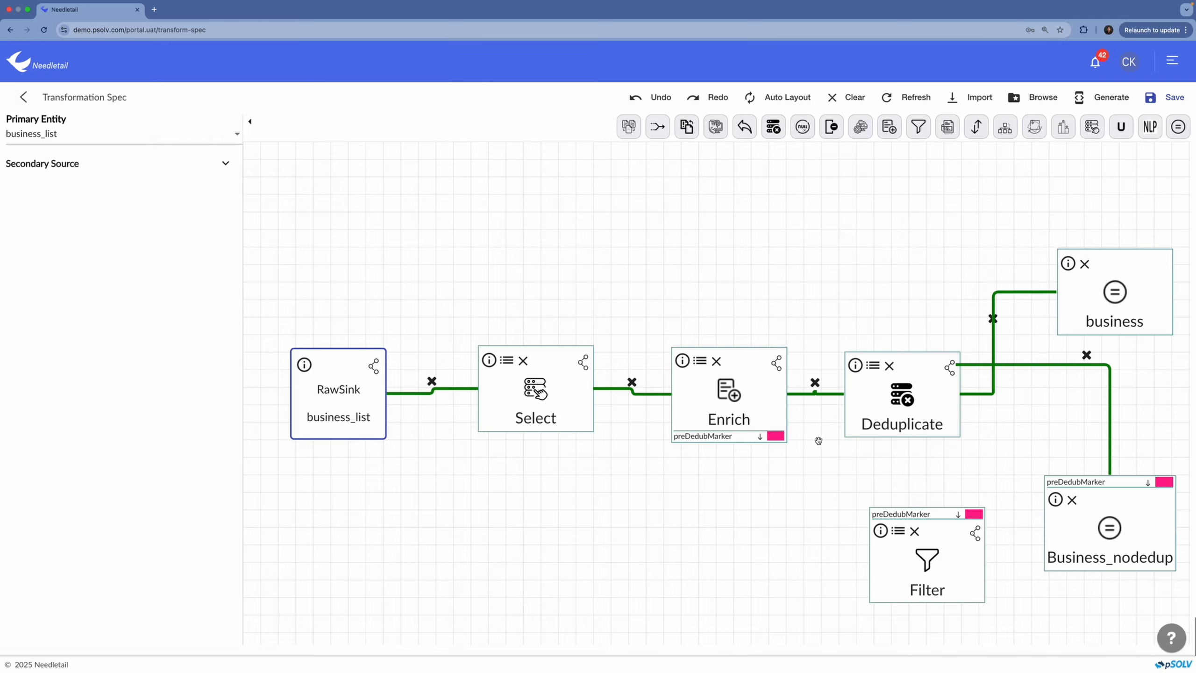
# Step: Move the Filter node above Deduplicate and connect it to a new derived entity placed beside it
pyautogui.moveTo(920, 229); pyautogui.dragTo(949, 227)
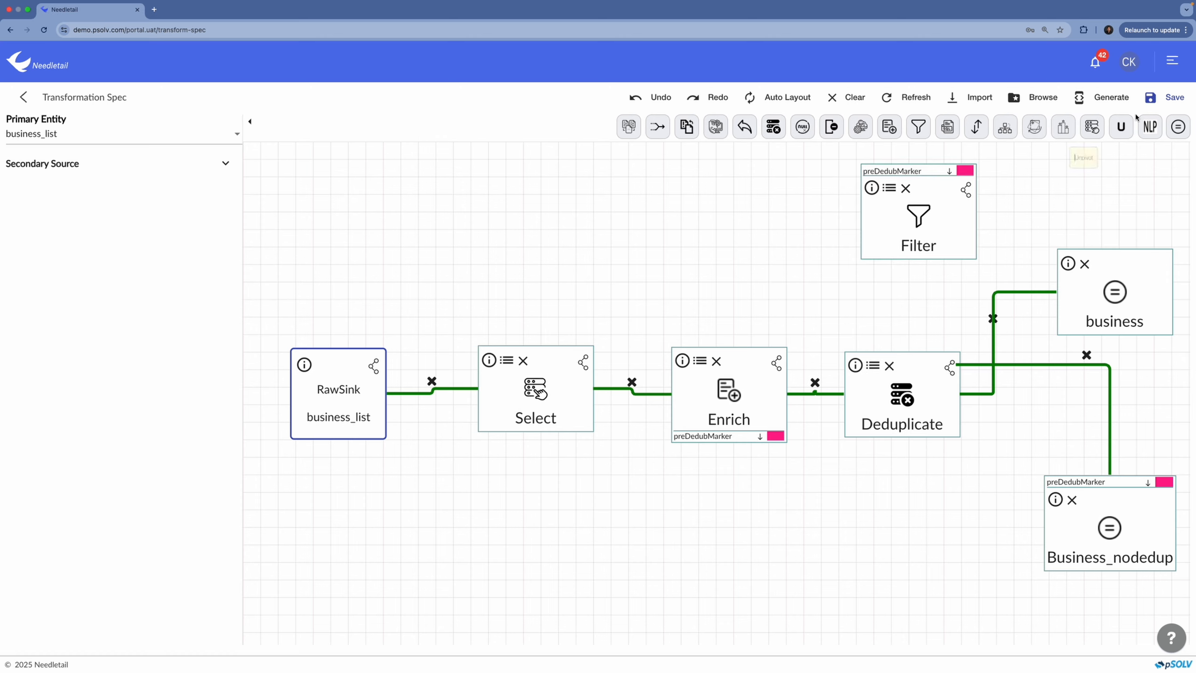
pyautogui.click(1179, 127)
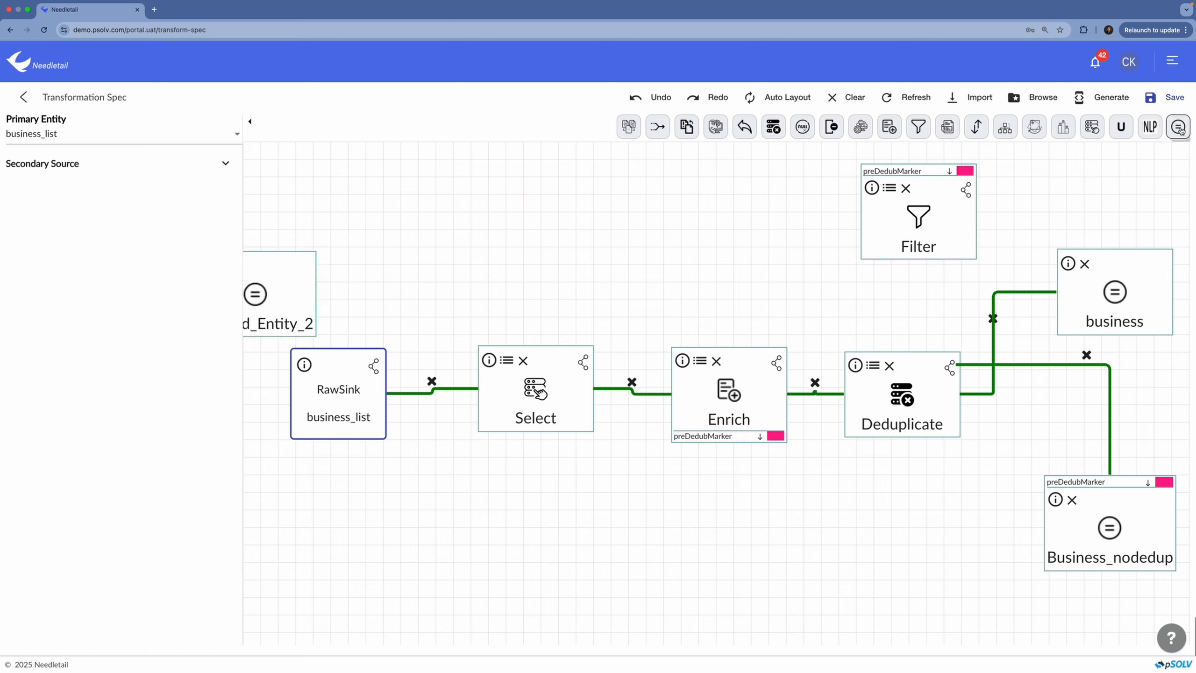
pyautogui.moveTo(258, 303); pyautogui.dragTo(1095, 200)
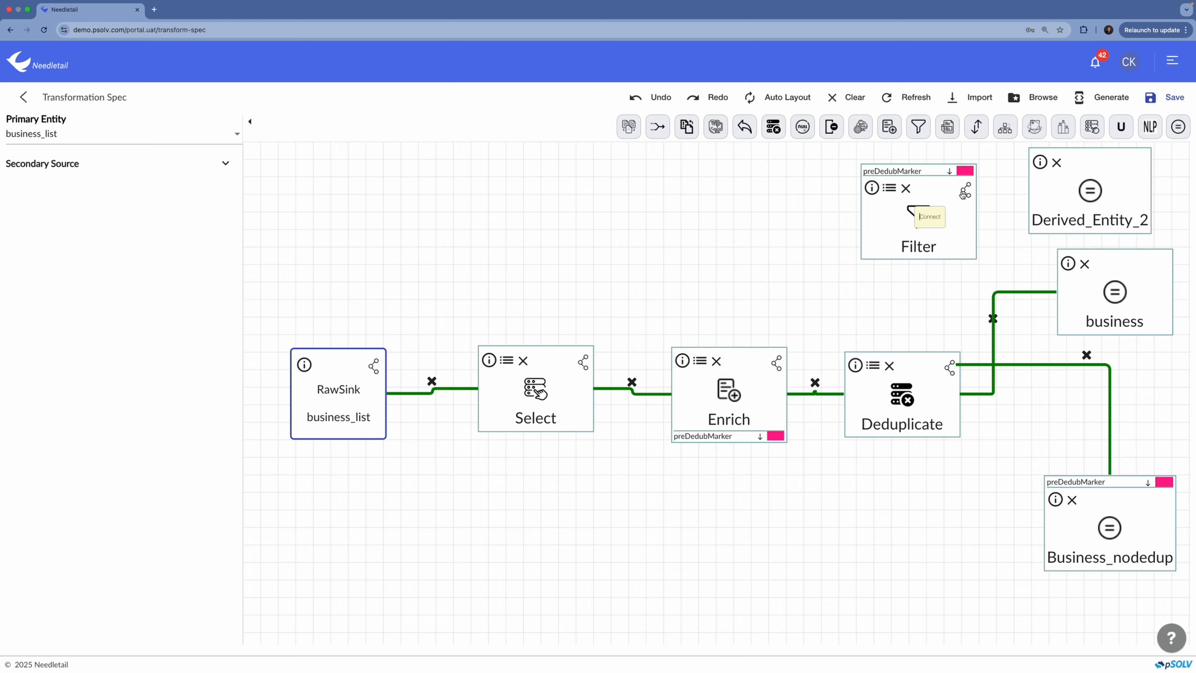
pyautogui.moveTo(966, 189); pyautogui.dragTo(1072, 184)
# Step: Name the derived entity connected to Filter Business_filtered and set its sink to ConsumptionSink
pyautogui.doubleClick(1073, 185)
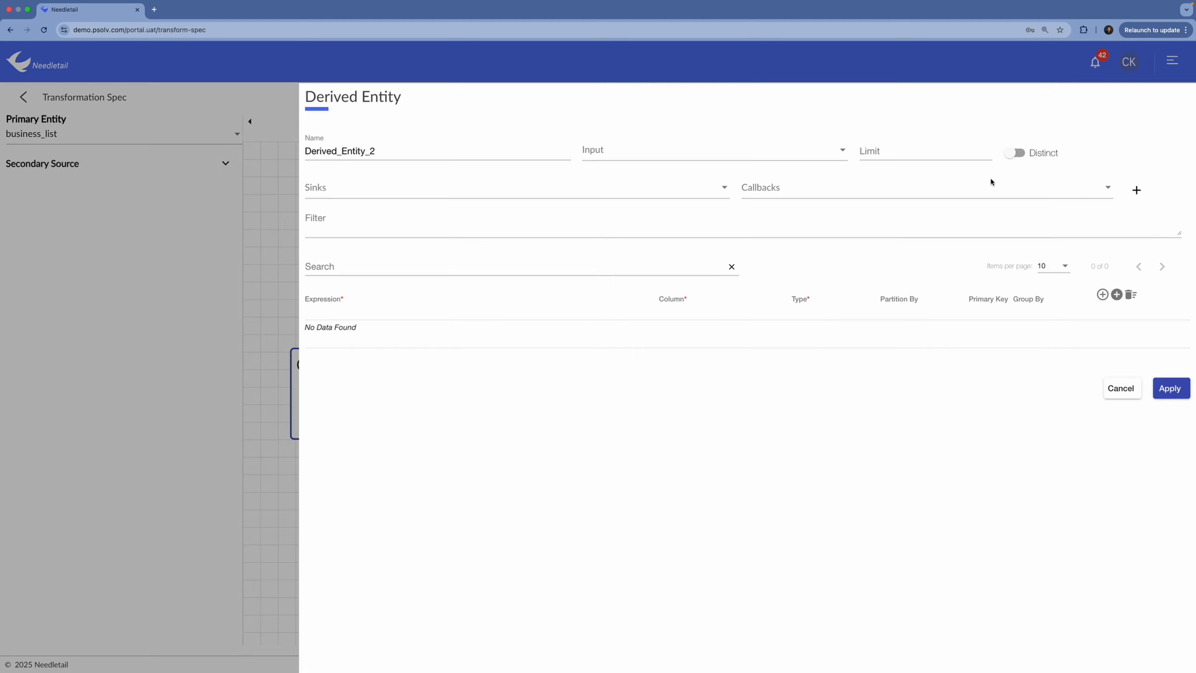
pyautogui.doubleClick(317, 150)
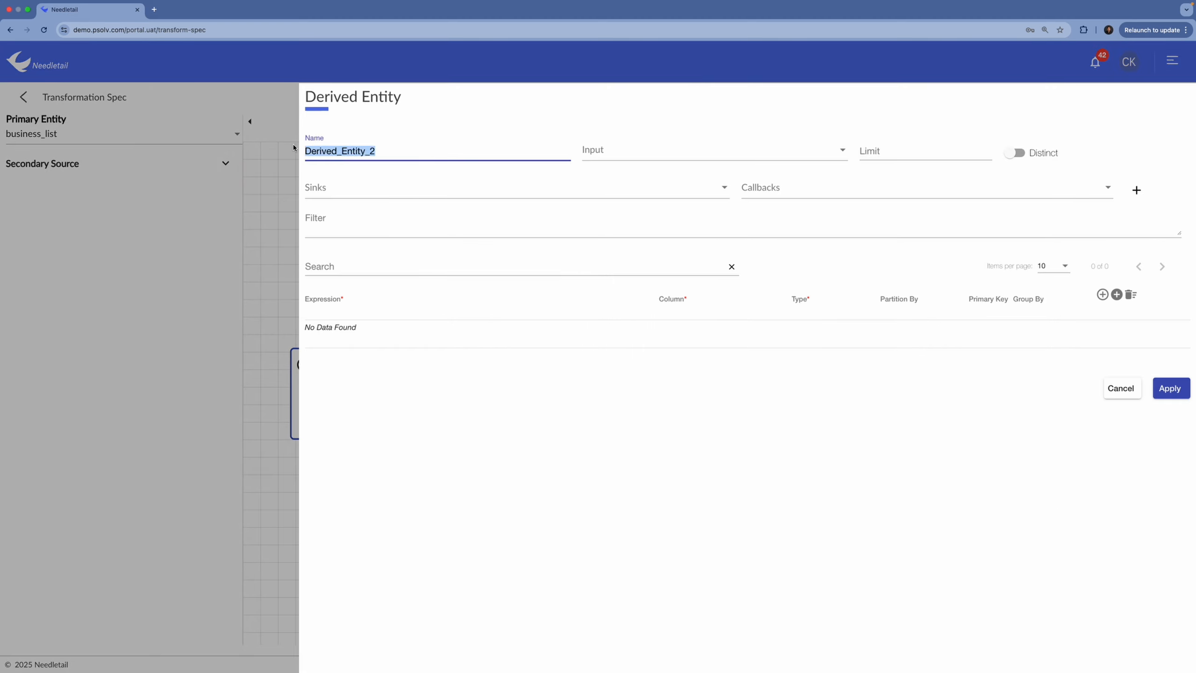
pyautogui.write('Business_filtered')
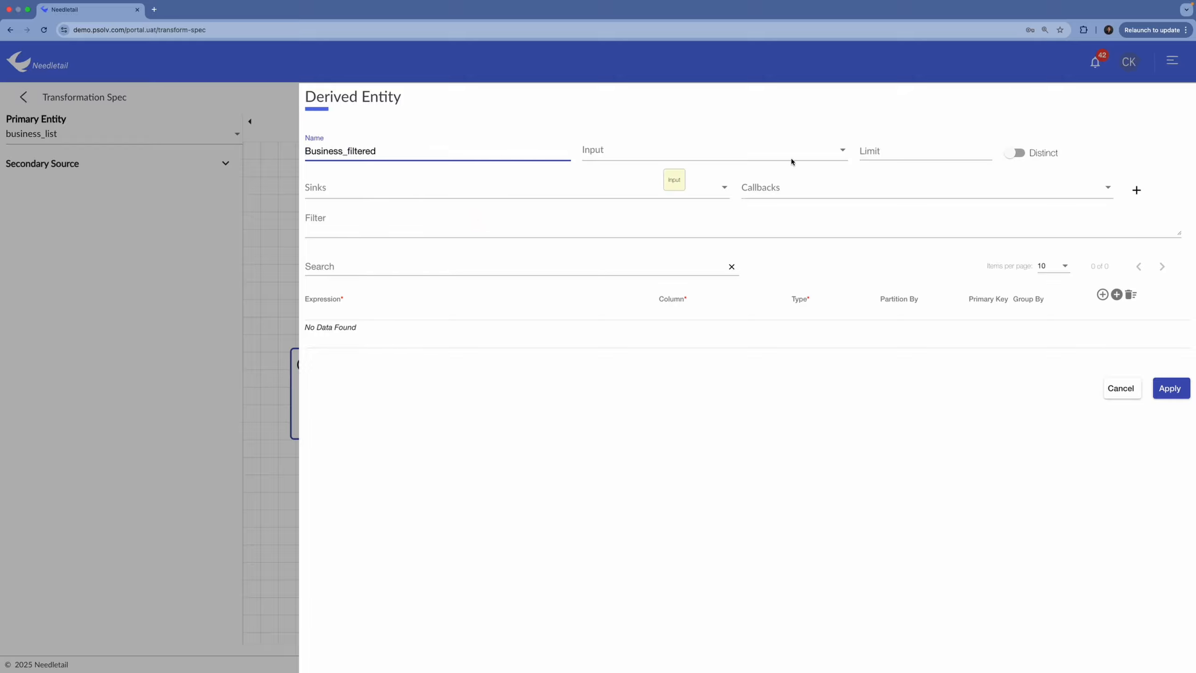
pyautogui.click(477, 192)
pyautogui.click(414, 214)
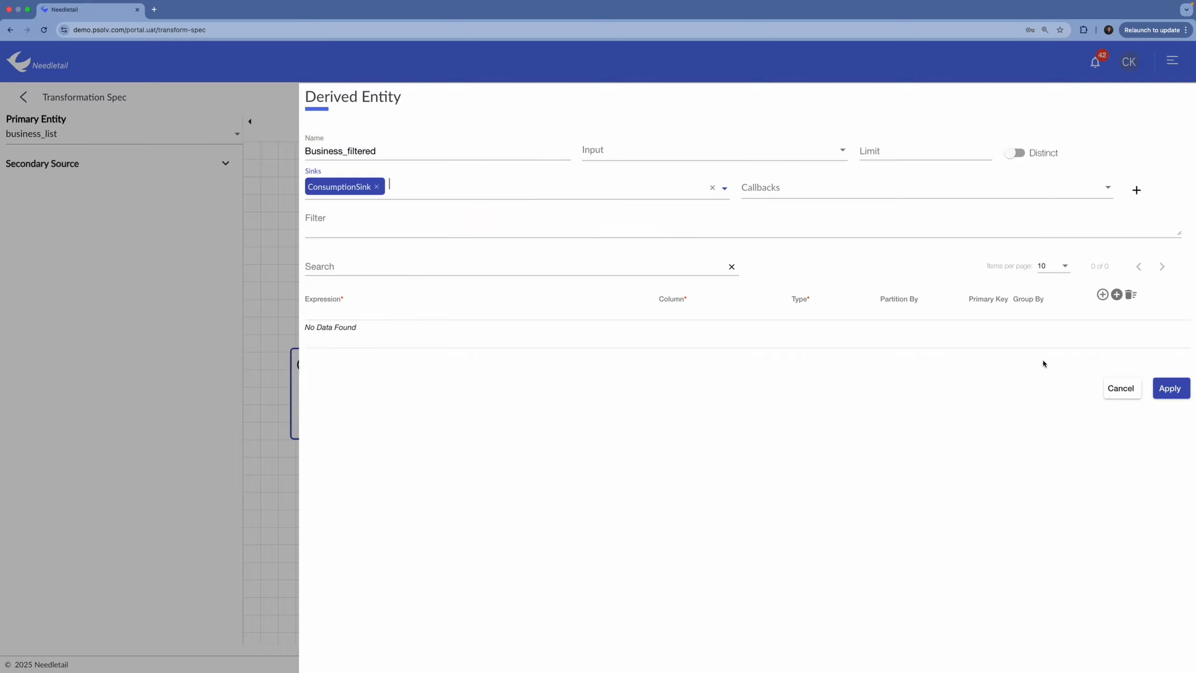
# Step: Add all available columns to Business_filtered, apply its settings and save the transformation spec
pyautogui.click(1116, 295)
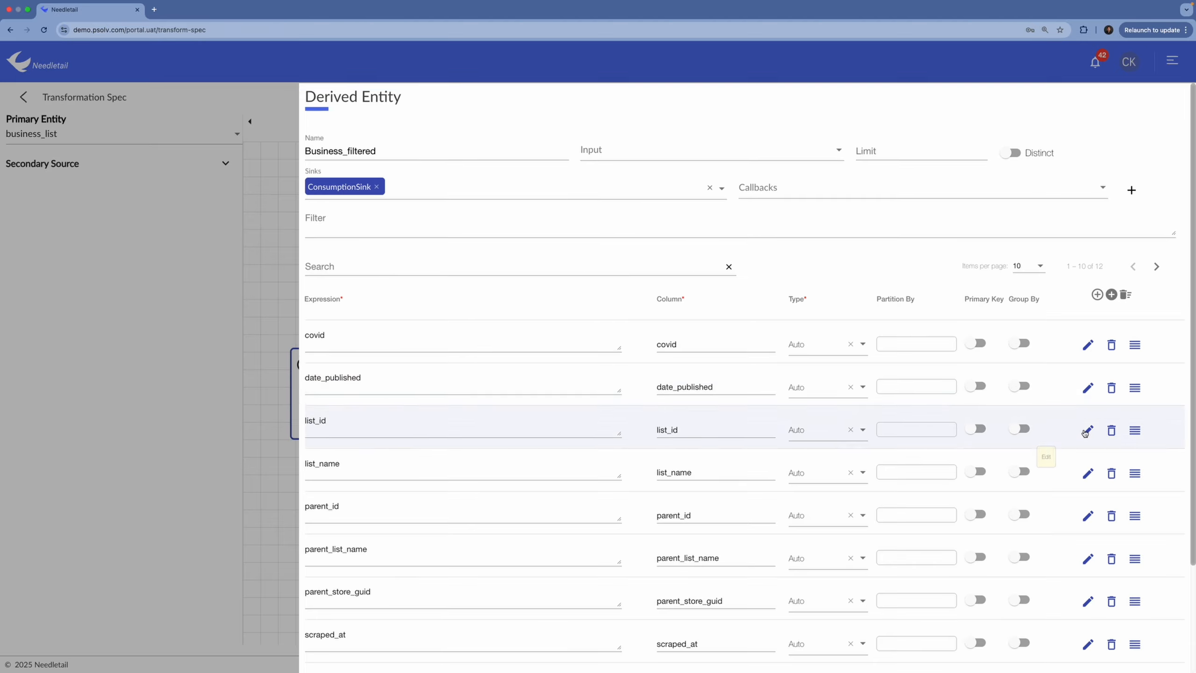
pyautogui.scroll(-3, 1043, 457)
pyautogui.click(1164, 656)
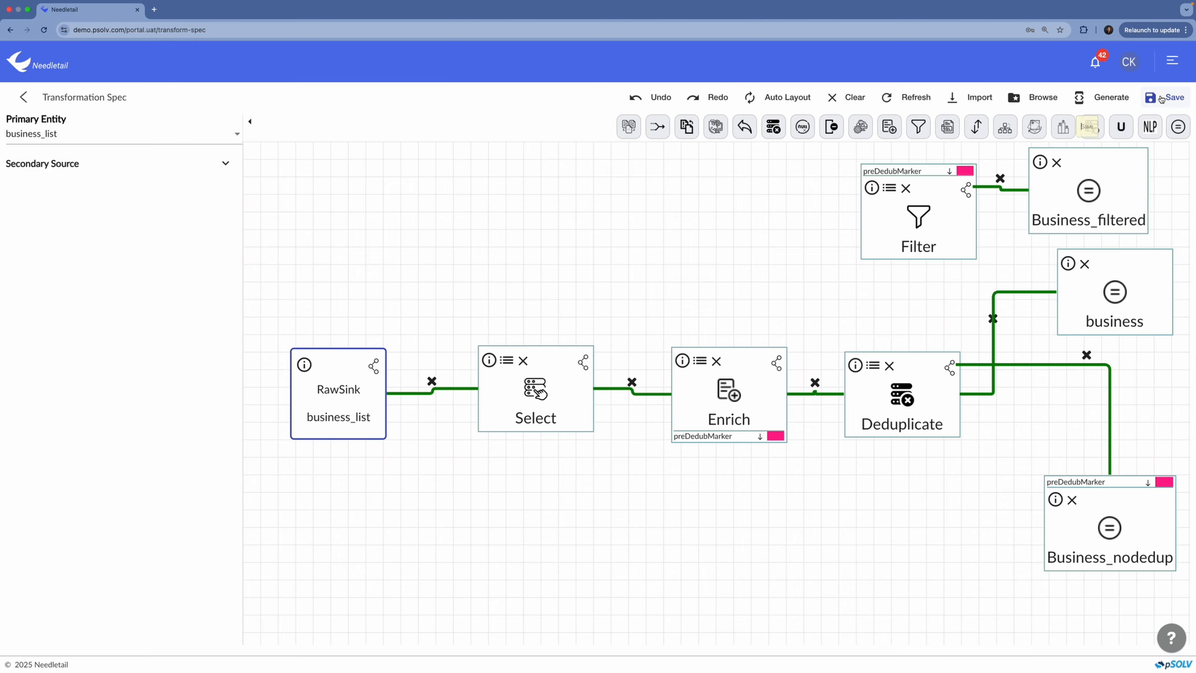
pyautogui.click(1154, 104)
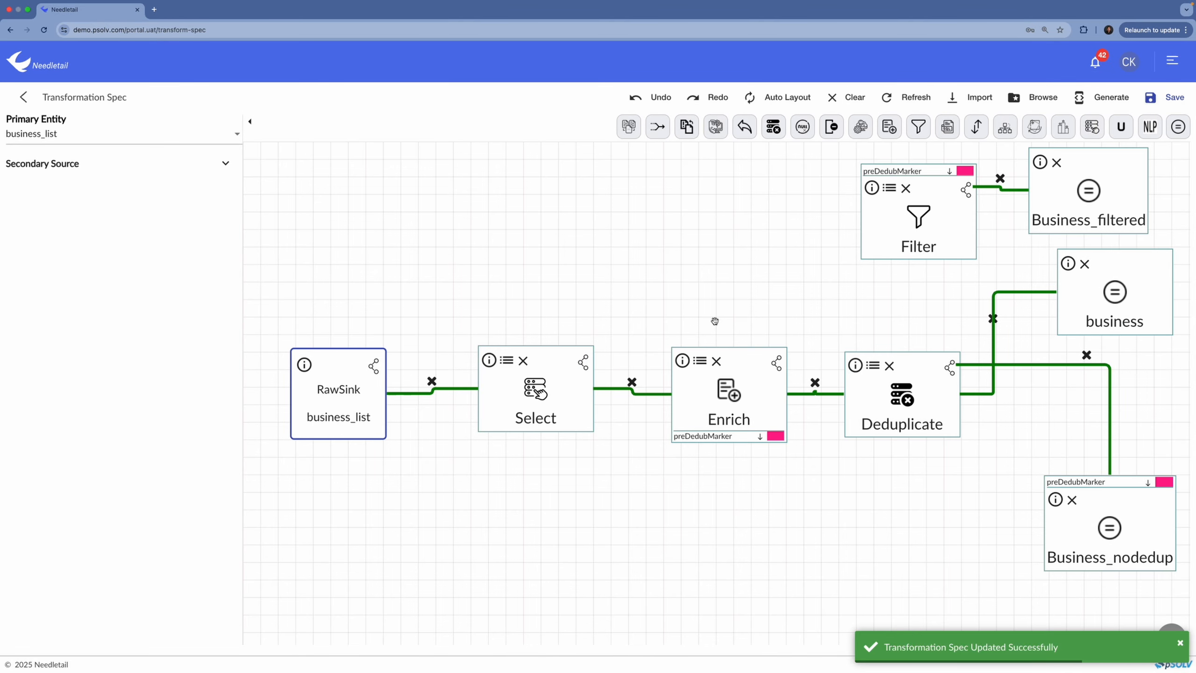
# Step: Auto-layout the flow, then spread out the three output entities vertically and place Filter above Deduplicate
pyautogui.click(787, 97)
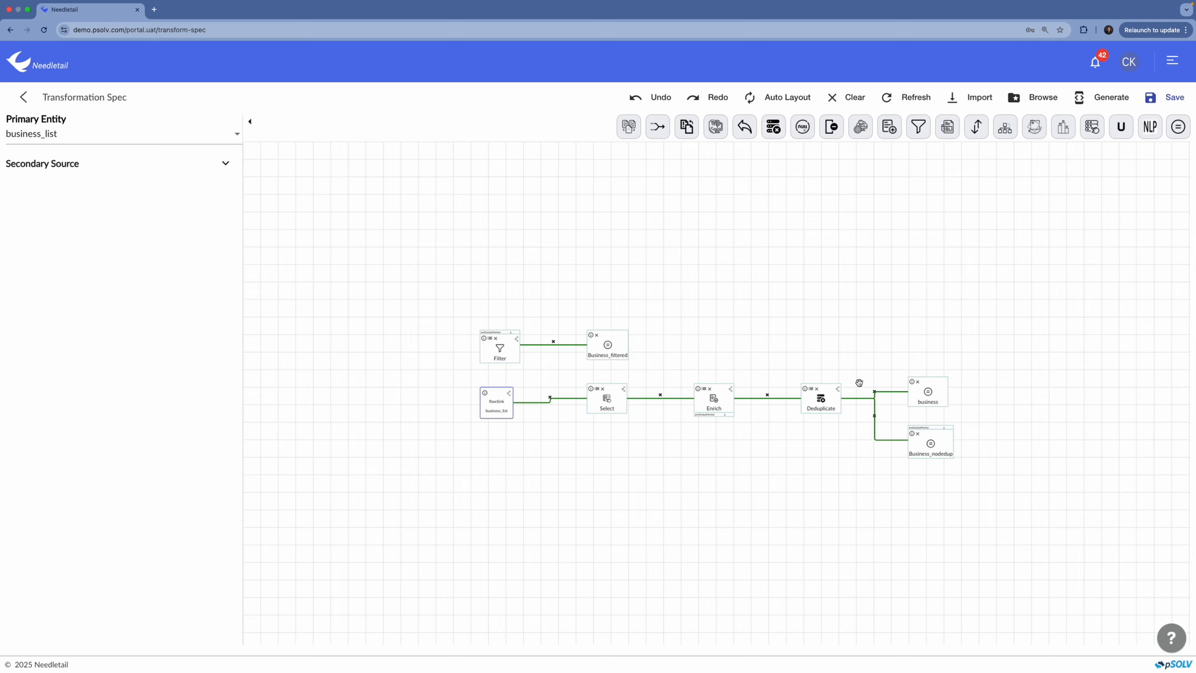
pyautogui.moveTo(941, 403); pyautogui.dragTo(944, 382)
pyautogui.moveTo(931, 446); pyautogui.dragTo(931, 500)
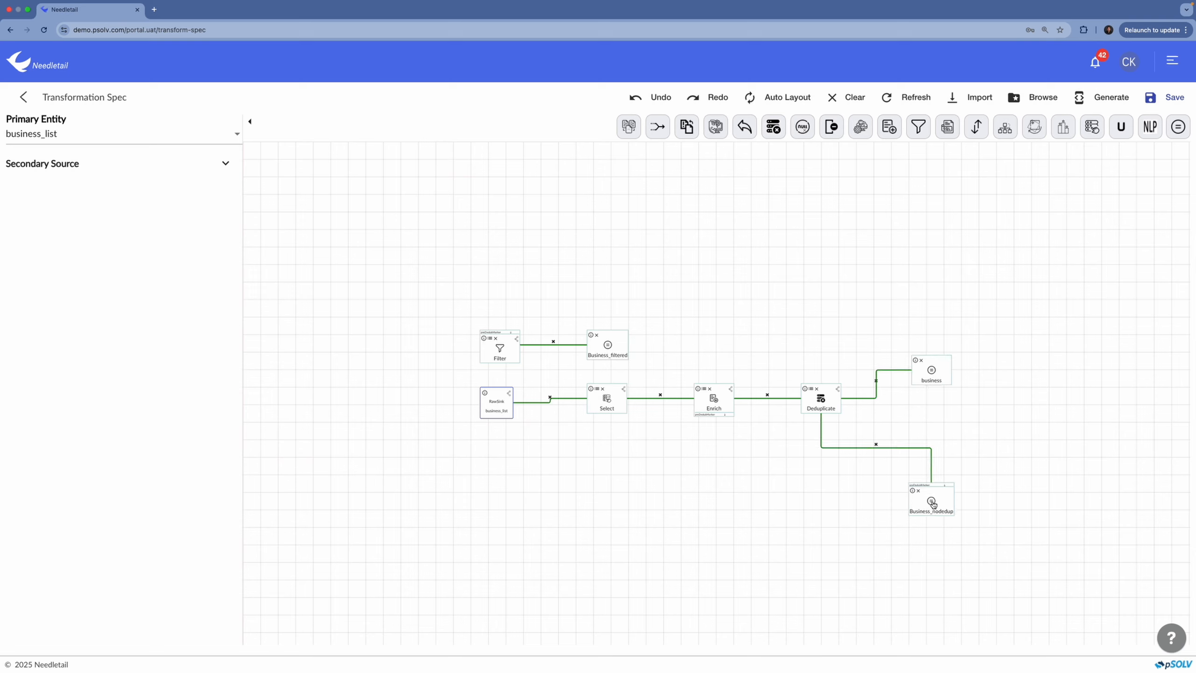
pyautogui.moveTo(607, 346); pyautogui.dragTo(936, 313)
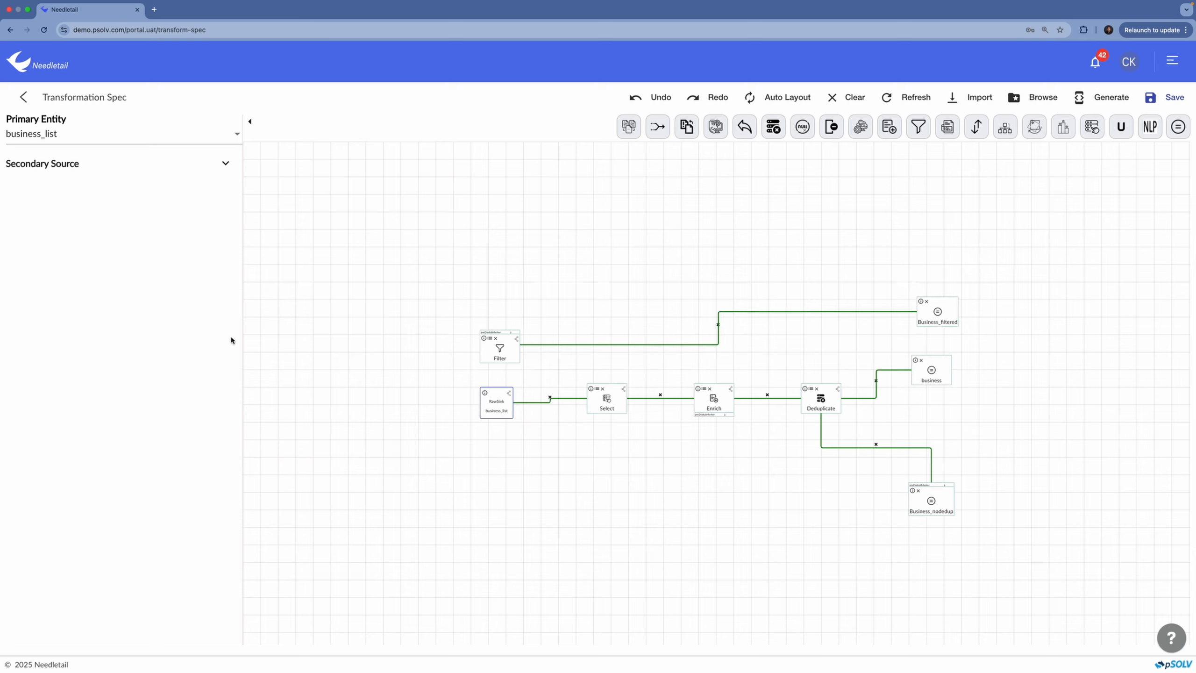
pyautogui.moveTo(503, 351); pyautogui.dragTo(832, 316)
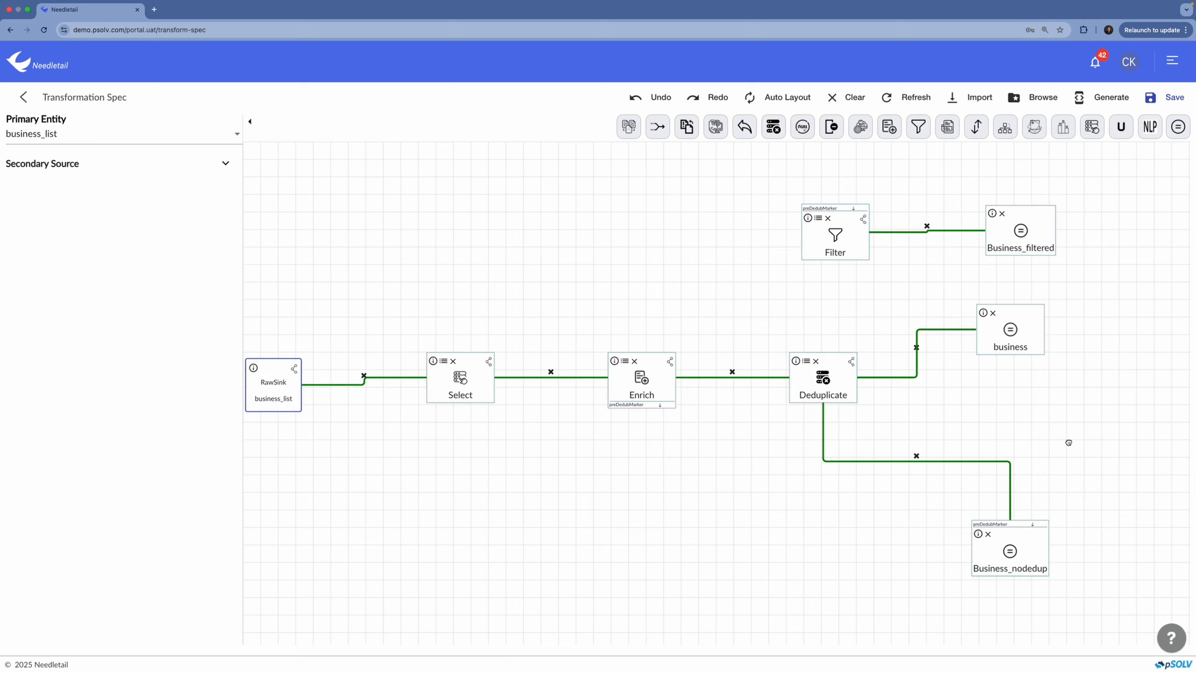